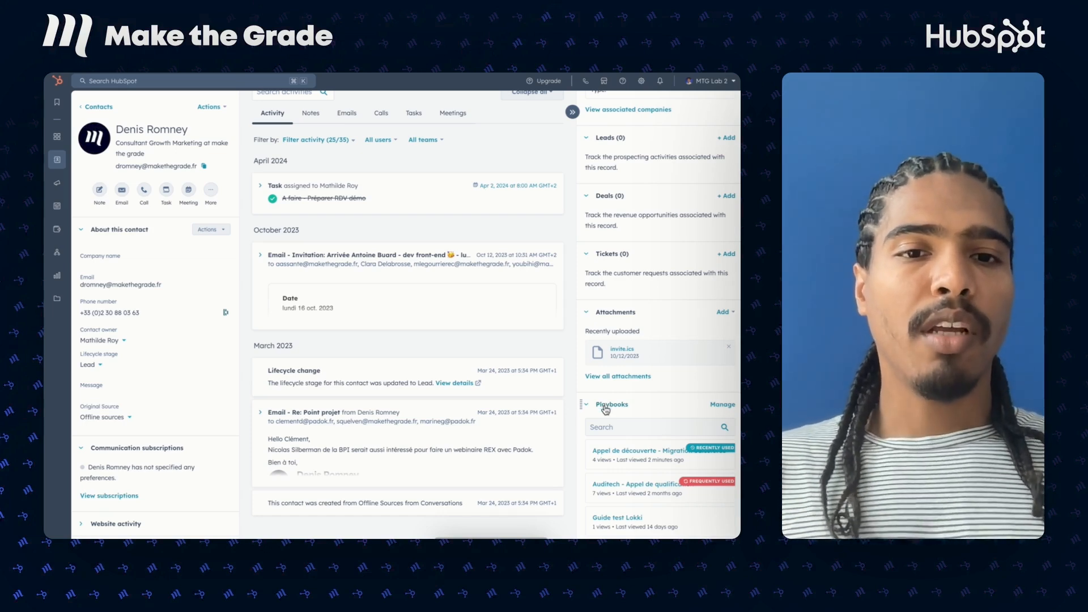
Step: Search the contact's playbooks for "salesforce", open "Appel de découverte - Migration Salesforce" and review its questions
{"action": "left_click", "coordinate": [618, 429]}
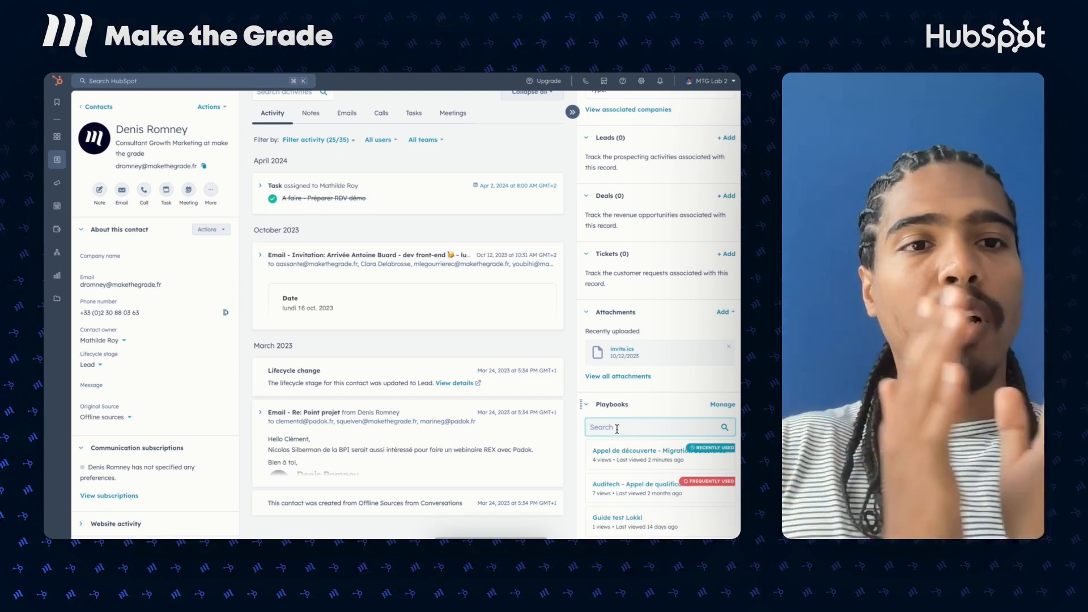
{"action": "type", "text": "salesforce"}
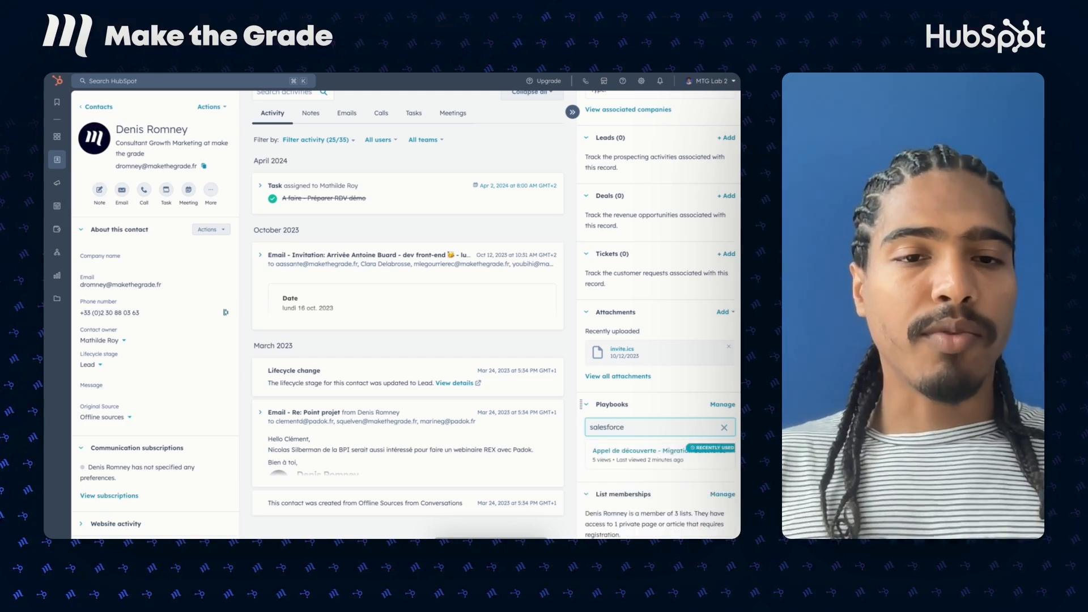
{"action": "left_click", "coordinate": [639, 454]}
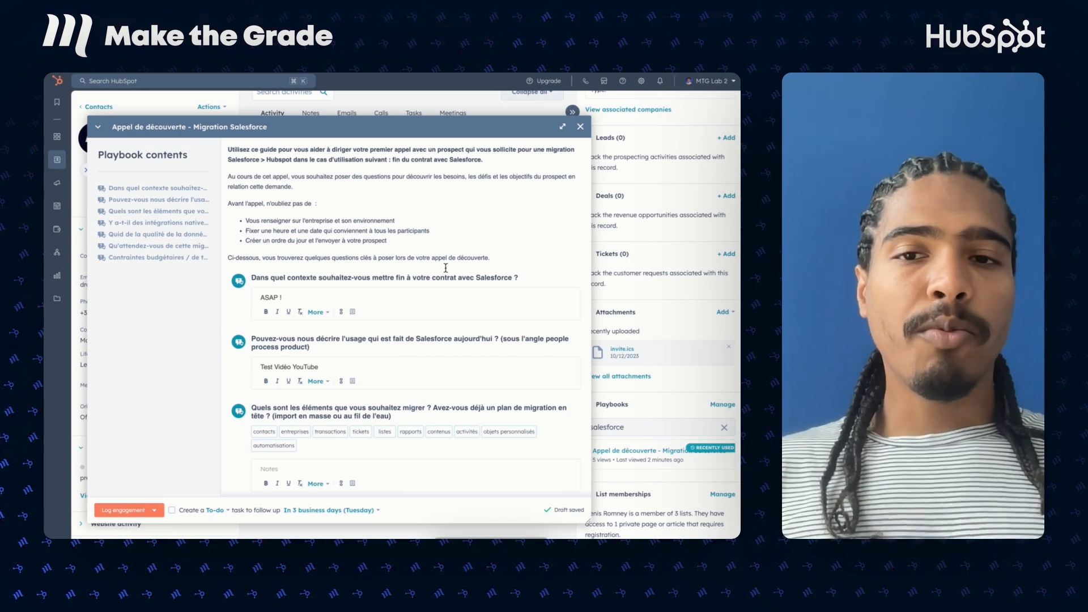
{"action": "left_click", "coordinate": [392, 294]}
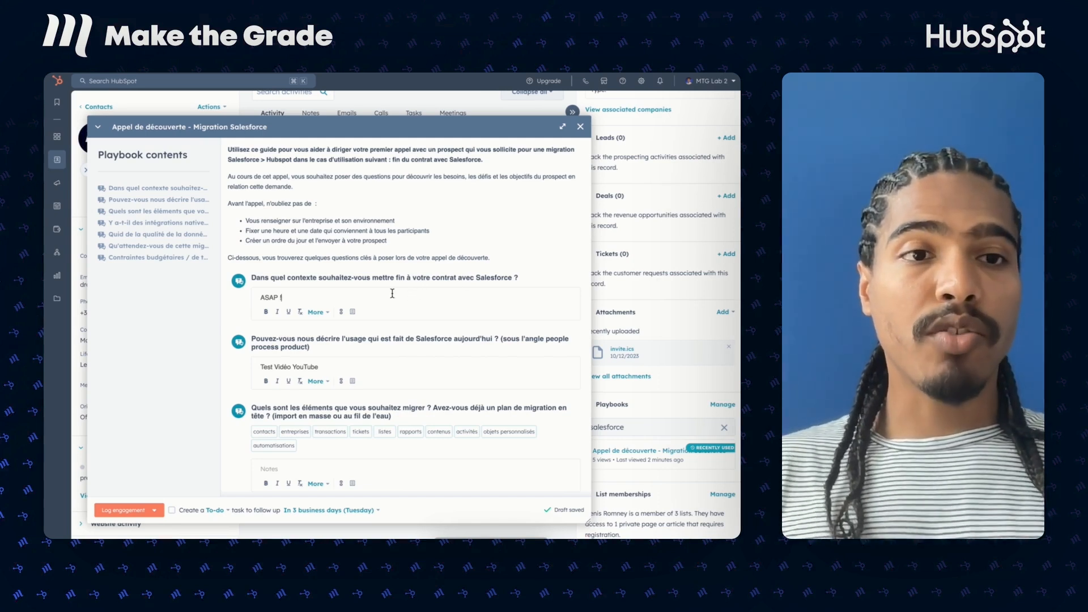
{"action": "scroll", "coordinate": [392, 294], "scroll_direction": "down", "scroll_amount": 2}
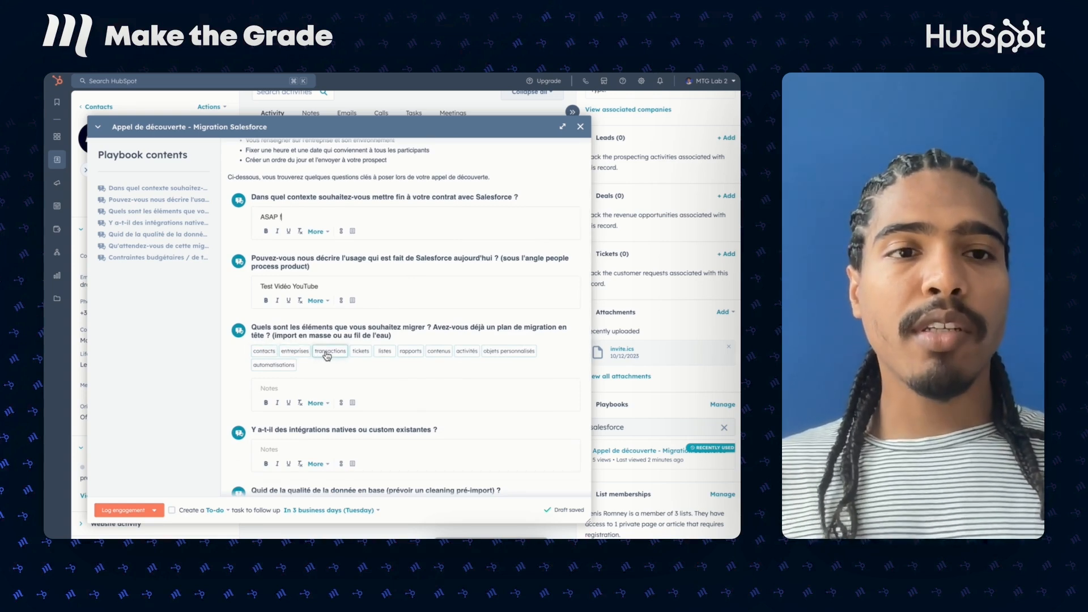
{"action": "scroll", "coordinate": [456, 306], "scroll_direction": "down", "scroll_amount": 2}
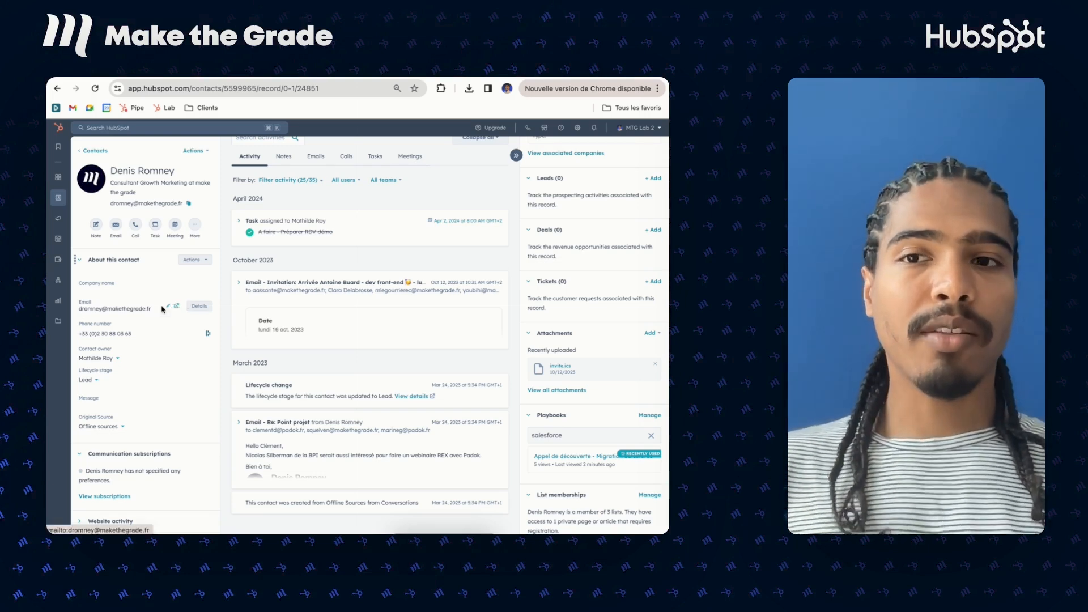
Step: Go to the Playbooks library and start a new playbook
{"action": "mouse_move", "coordinate": [63, 300]}
{"action": "left_click", "coordinate": [67, 322]}
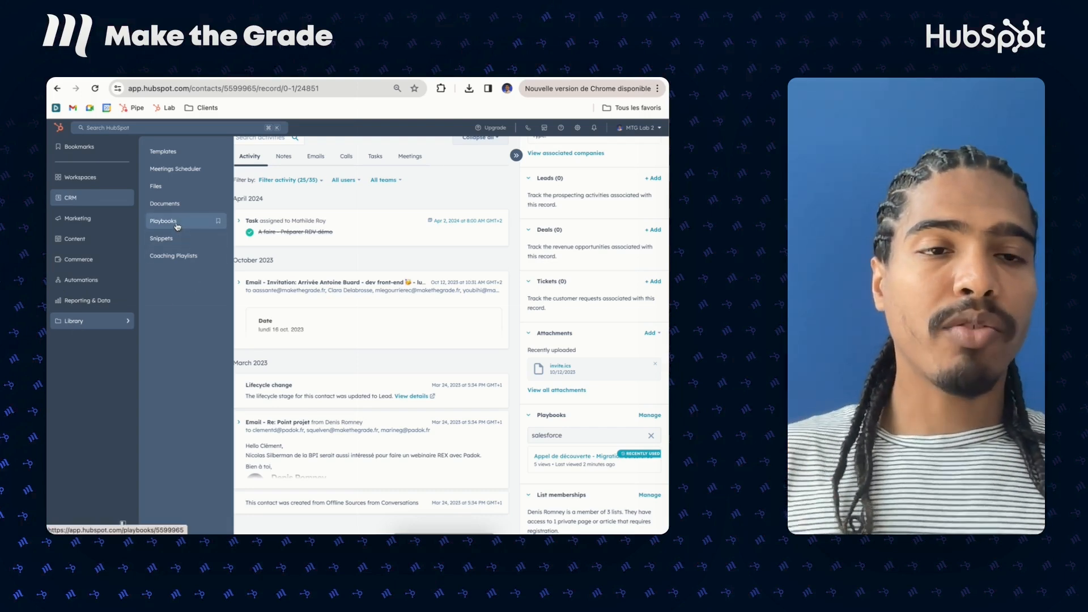
{"action": "left_click", "coordinate": [176, 226]}
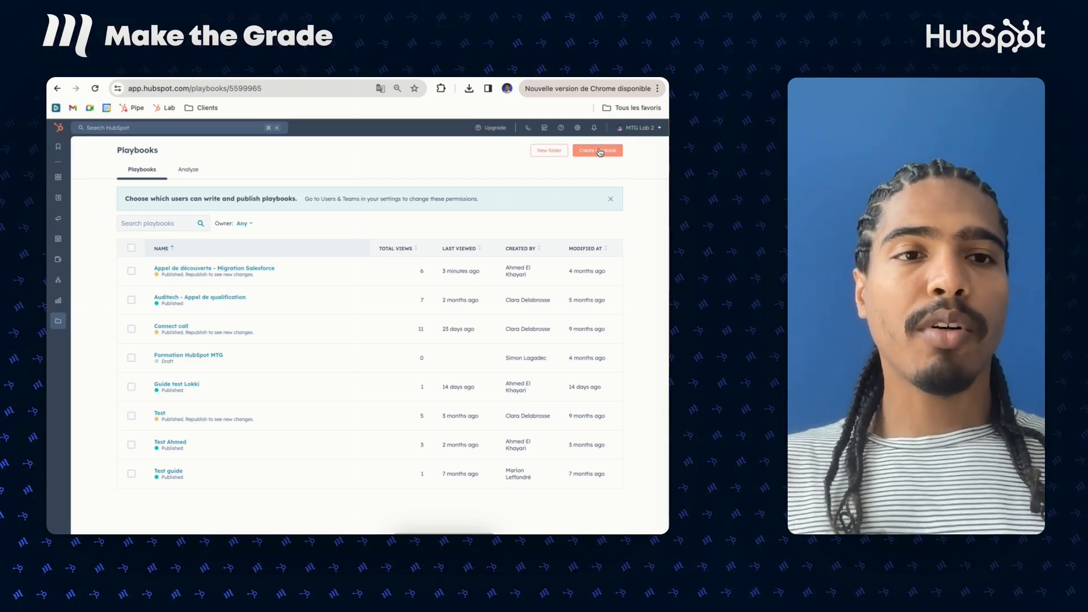
{"action": "left_click", "coordinate": [599, 152]}
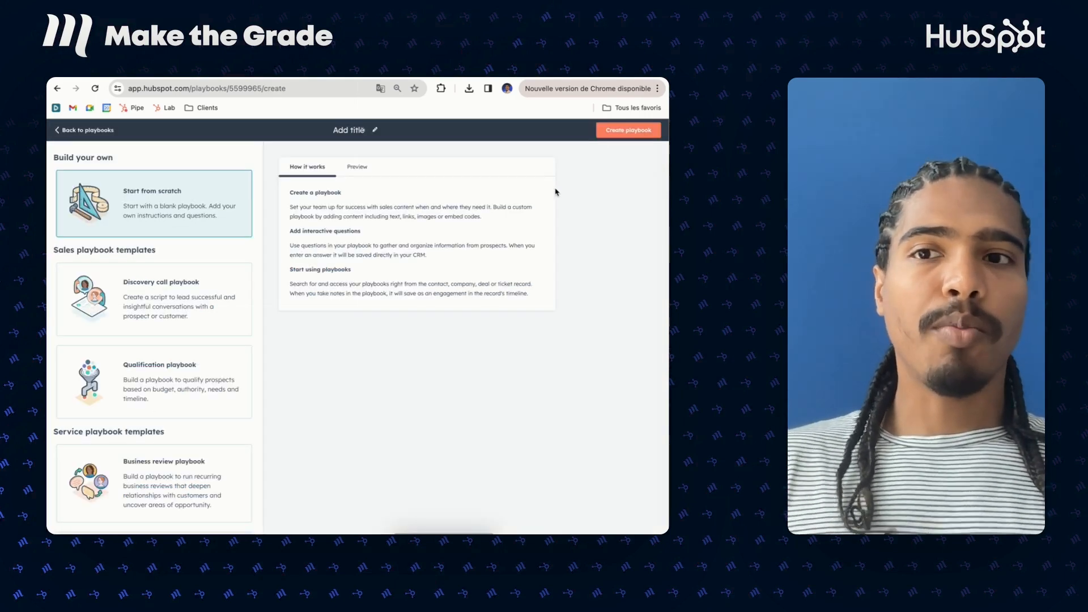
Step: Preview the Discovery call and Qualification templates, and create the playbook from the Qualification playbook template
{"action": "scroll", "coordinate": [145, 174], "scroll_direction": "down", "scroll_amount": 1}
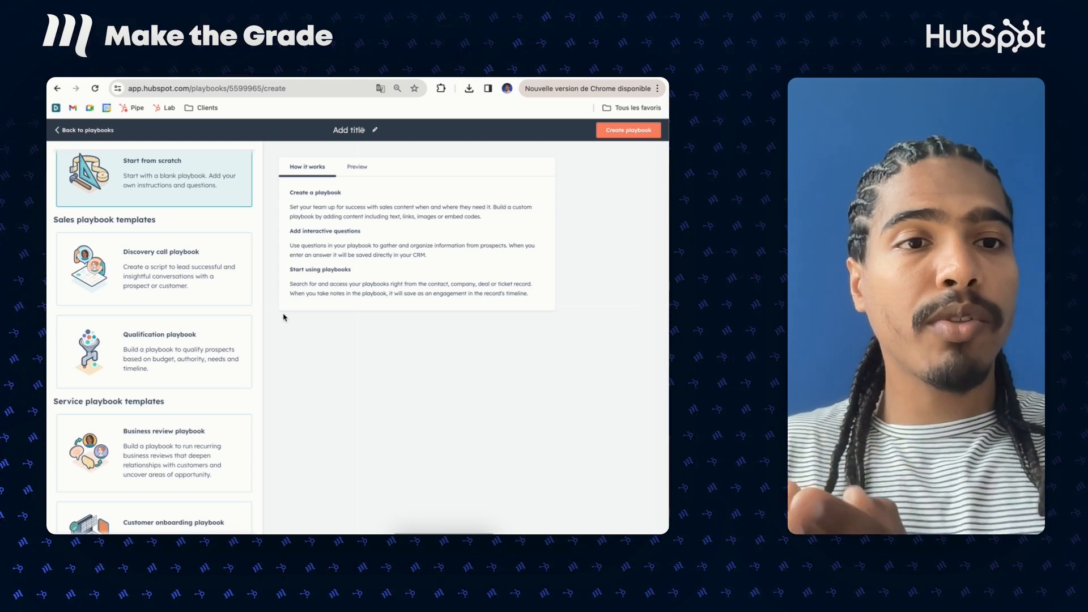
{"action": "left_click", "coordinate": [194, 263]}
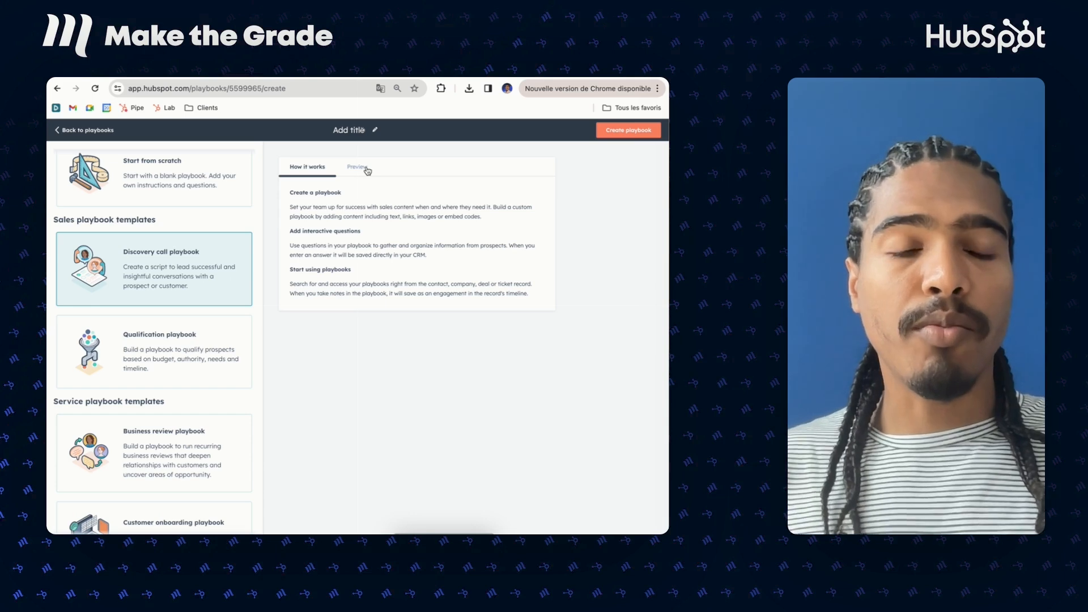
{"action": "left_click", "coordinate": [367, 168]}
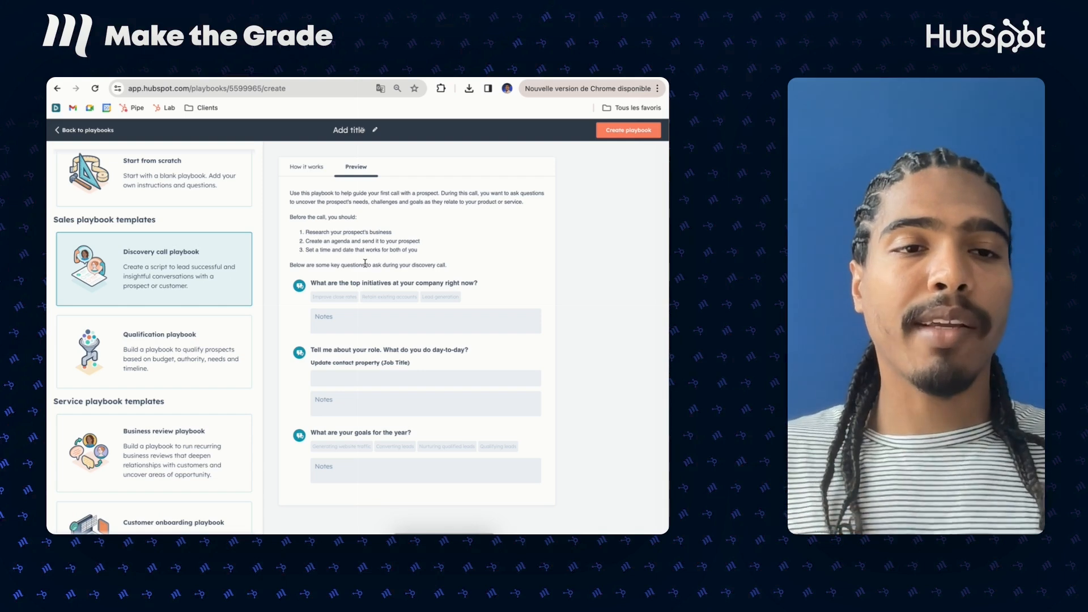
{"action": "left_click", "coordinate": [146, 354]}
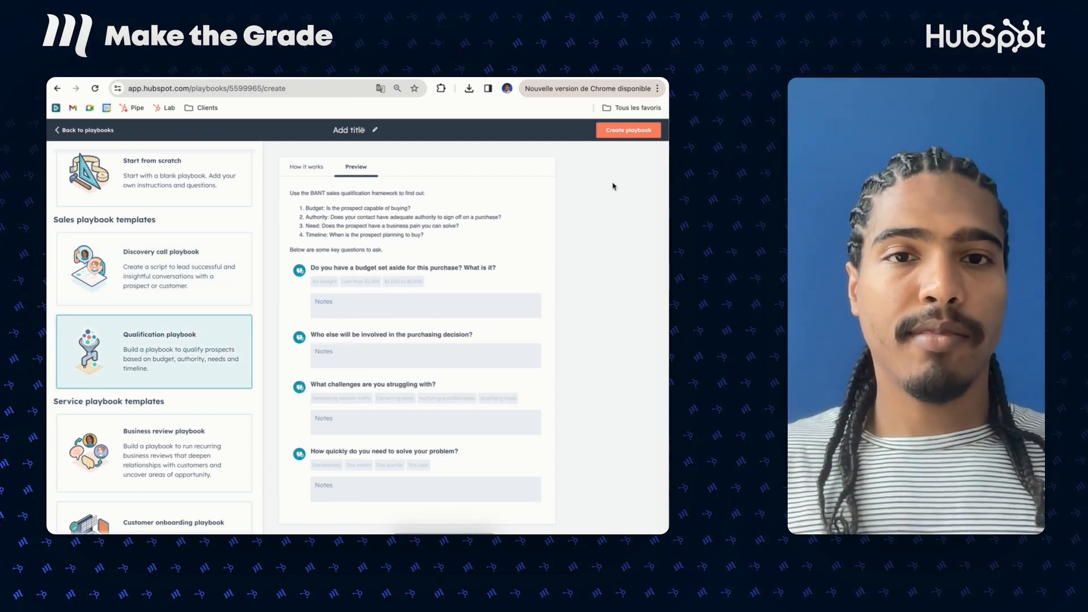
{"action": "left_click", "coordinate": [645, 132]}
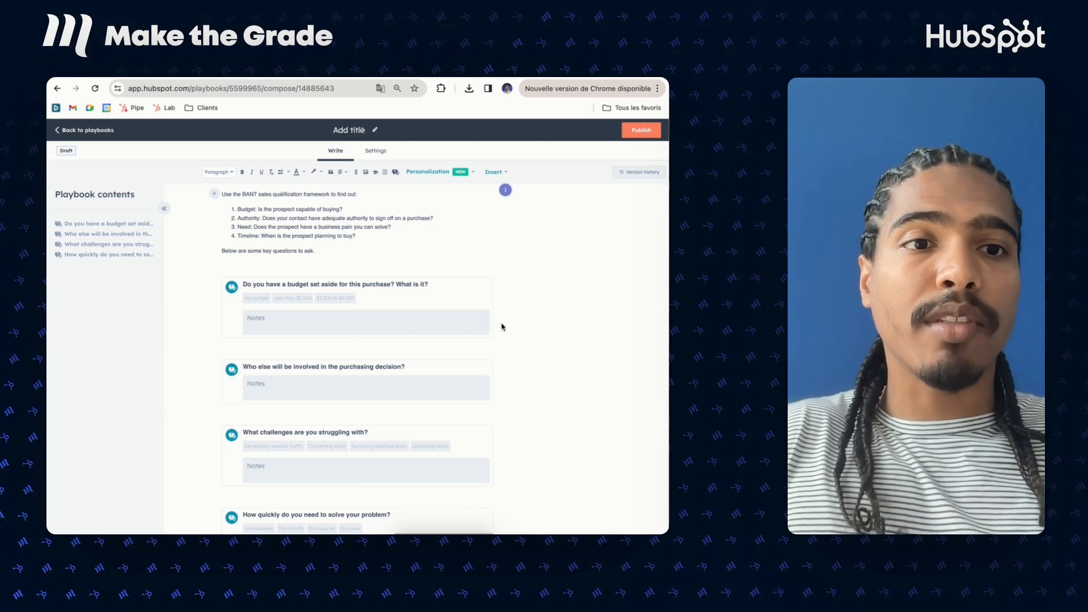
Step: Examine the editing options of the budget question and the contact personalization tokens available for the playbook text
{"action": "left_click", "coordinate": [445, 276]}
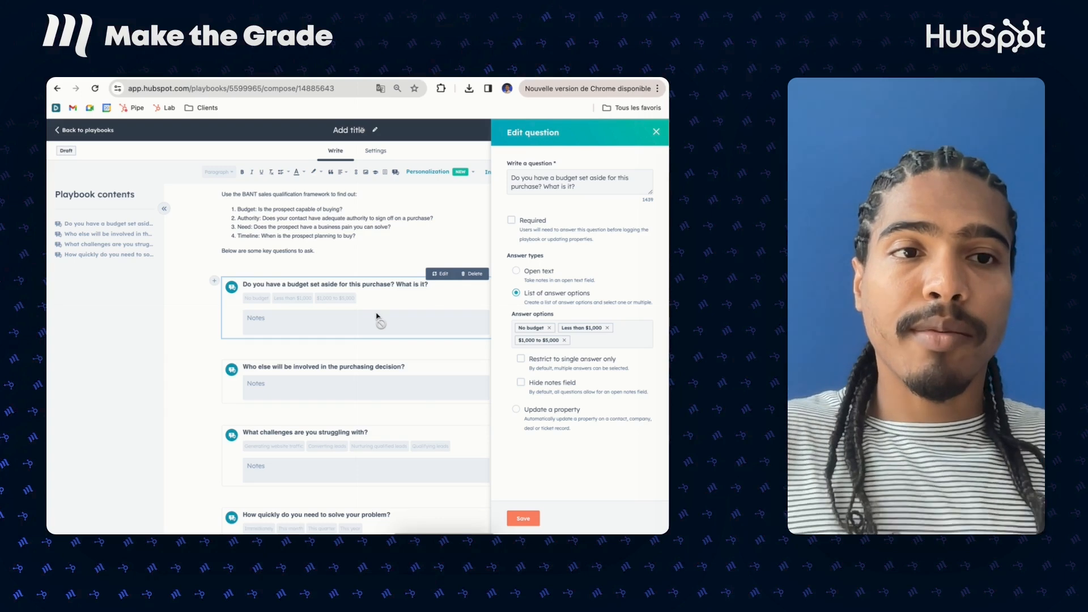
{"action": "left_click", "coordinate": [376, 316]}
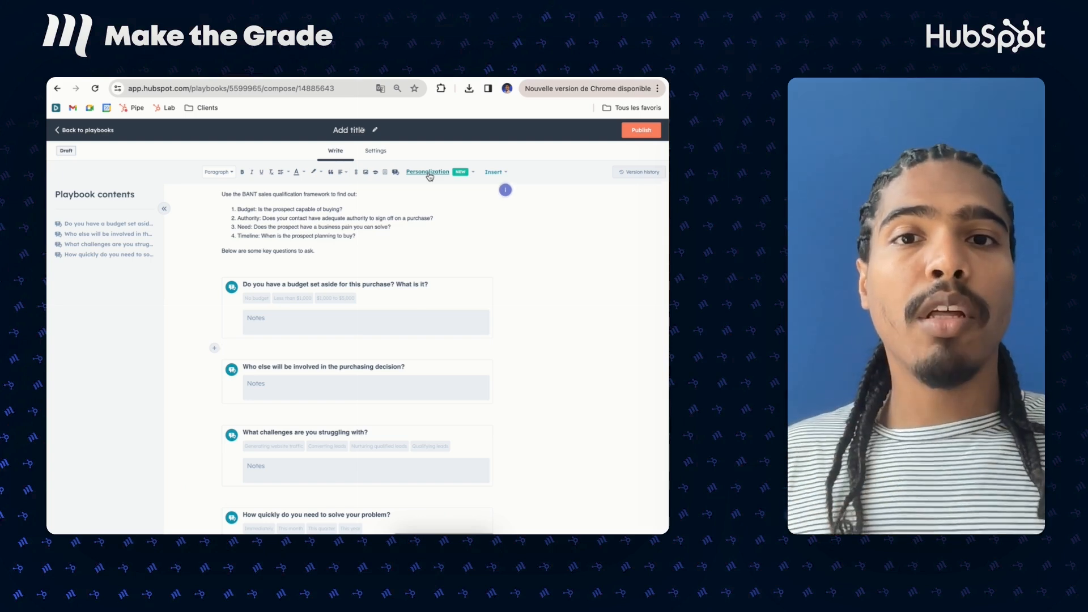
{"action": "left_click", "coordinate": [429, 174]}
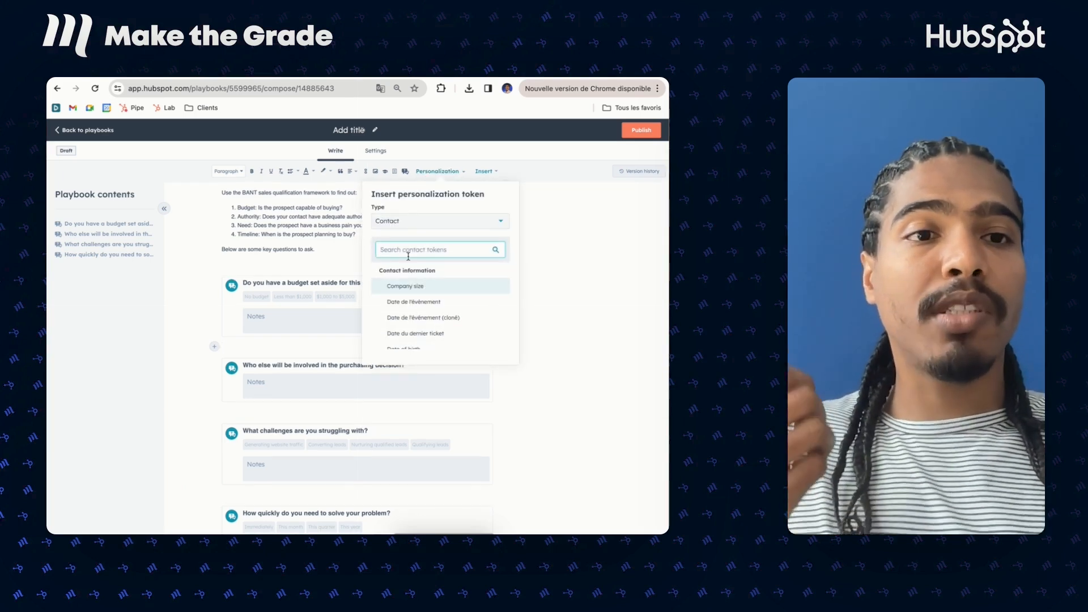
{"action": "left_click", "coordinate": [406, 172]}
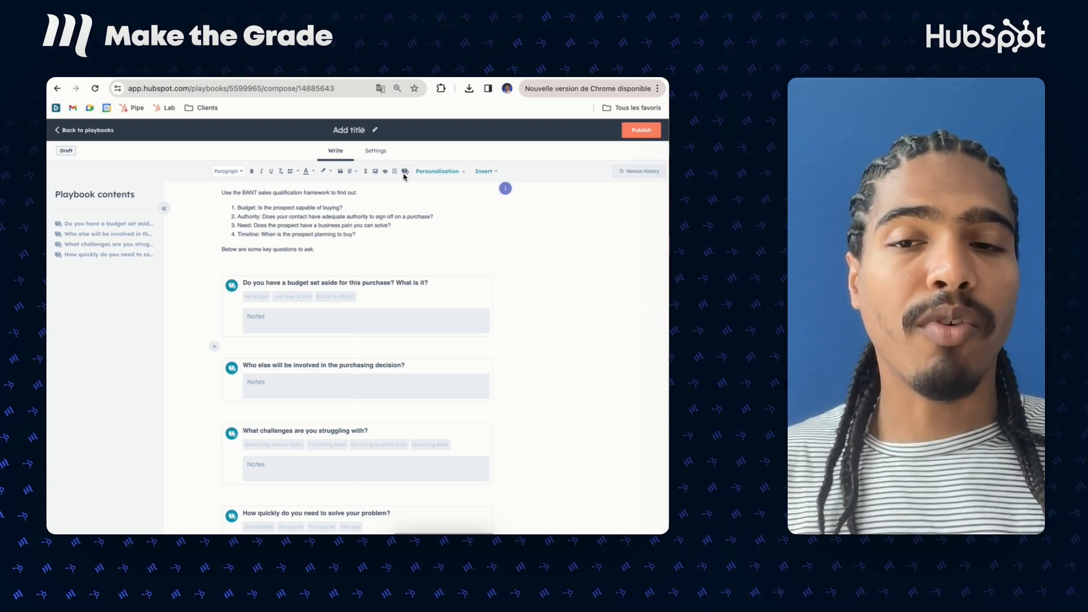
{"action": "left_click", "coordinate": [405, 173]}
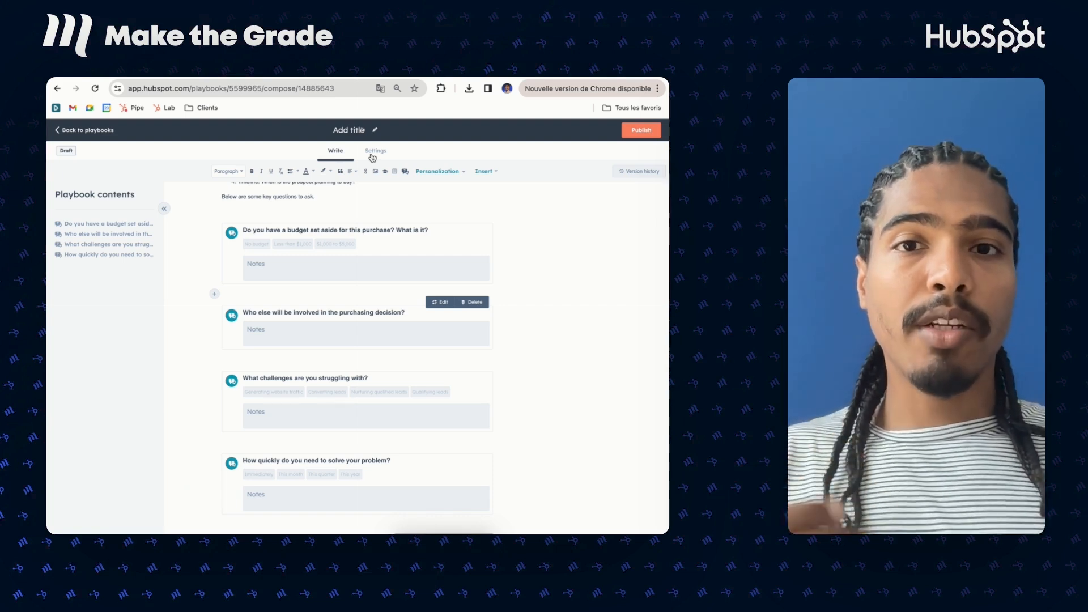
Step: Set the playbook's engagement type to Meeting and its recommendation object type to Deal
{"action": "left_click", "coordinate": [373, 157]}
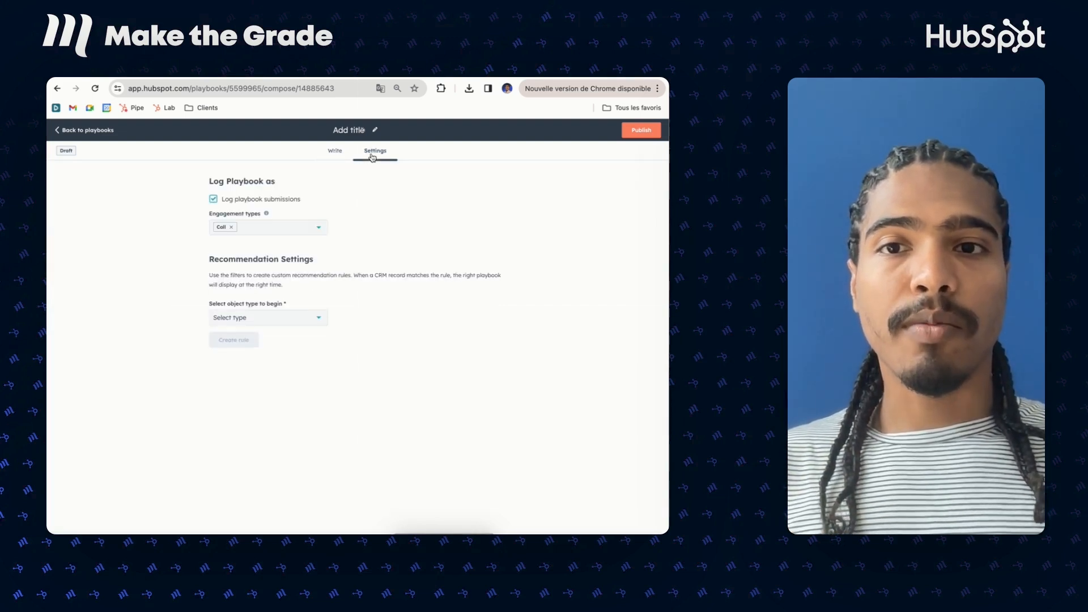
{"action": "left_click", "coordinate": [289, 234]}
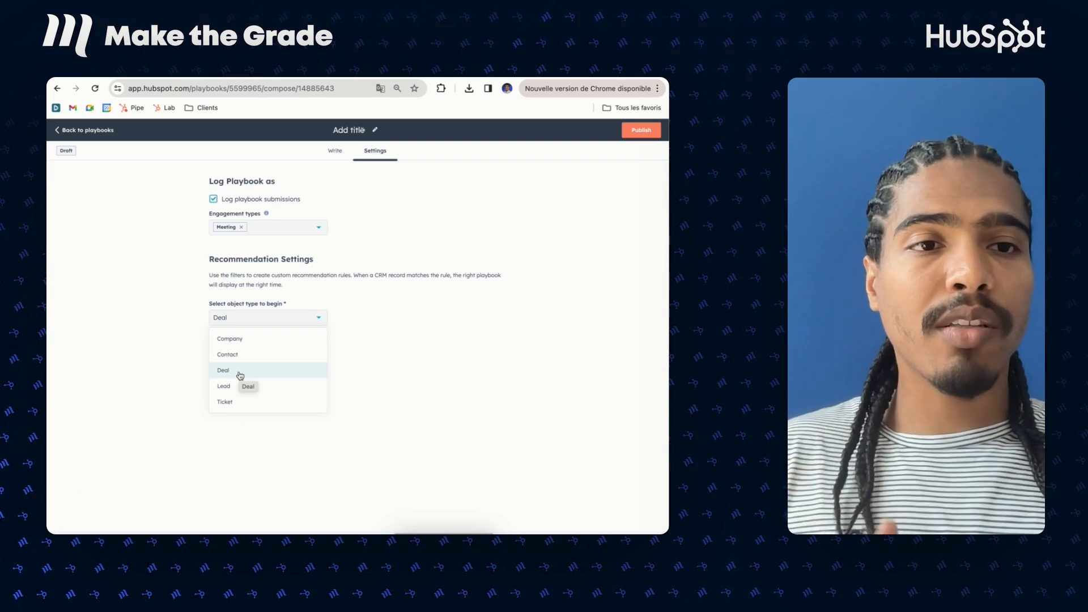
{"action": "left_click", "coordinate": [241, 376]}
Step: Start a deal recommendation rule, browse the objects its filter can use, and leave the playbook editor
{"action": "left_click", "coordinate": [234, 340]}
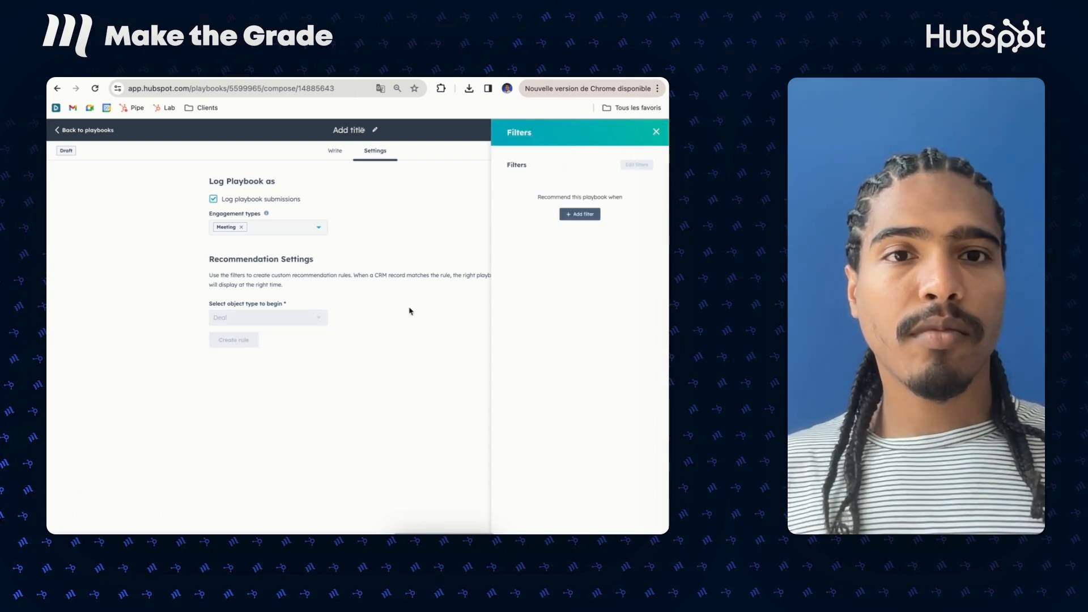
{"action": "left_click", "coordinate": [594, 218]}
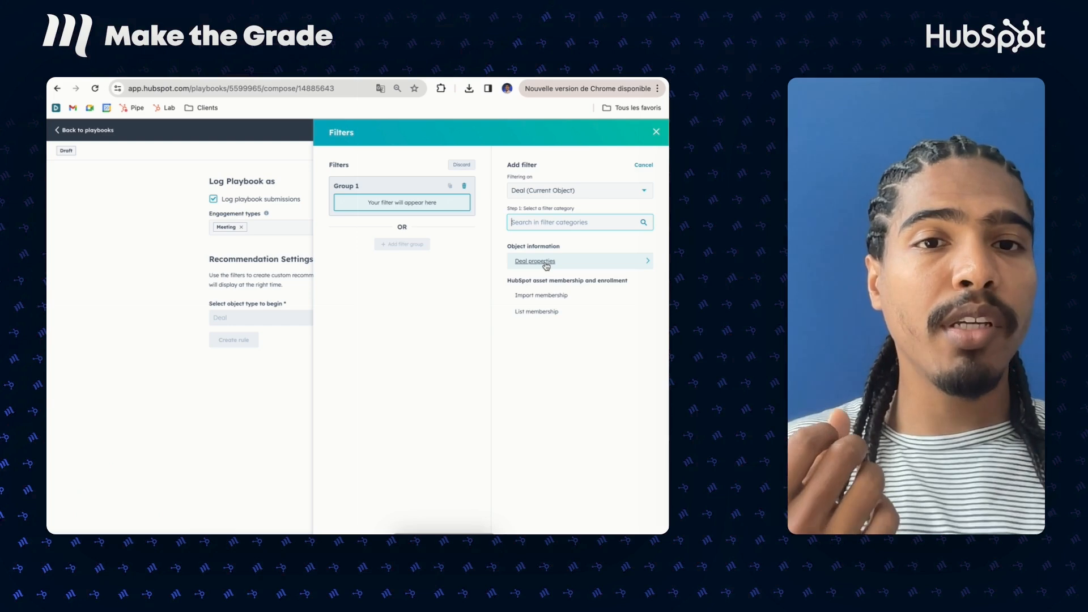
{"action": "left_click", "coordinate": [564, 201]}
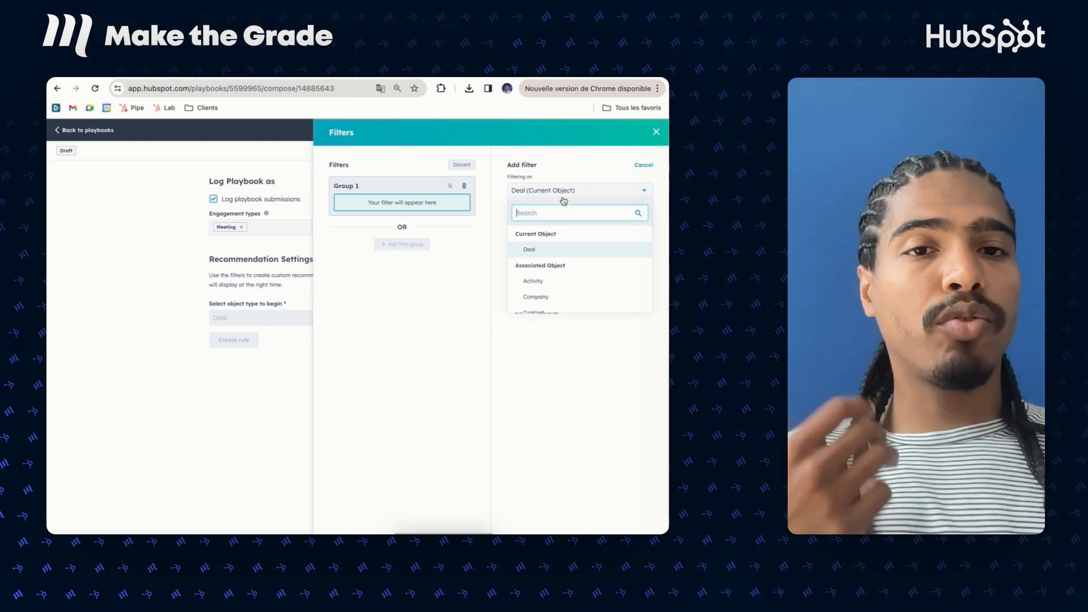
{"action": "scroll", "coordinate": [554, 293], "scroll_direction": "down", "scroll_amount": 3}
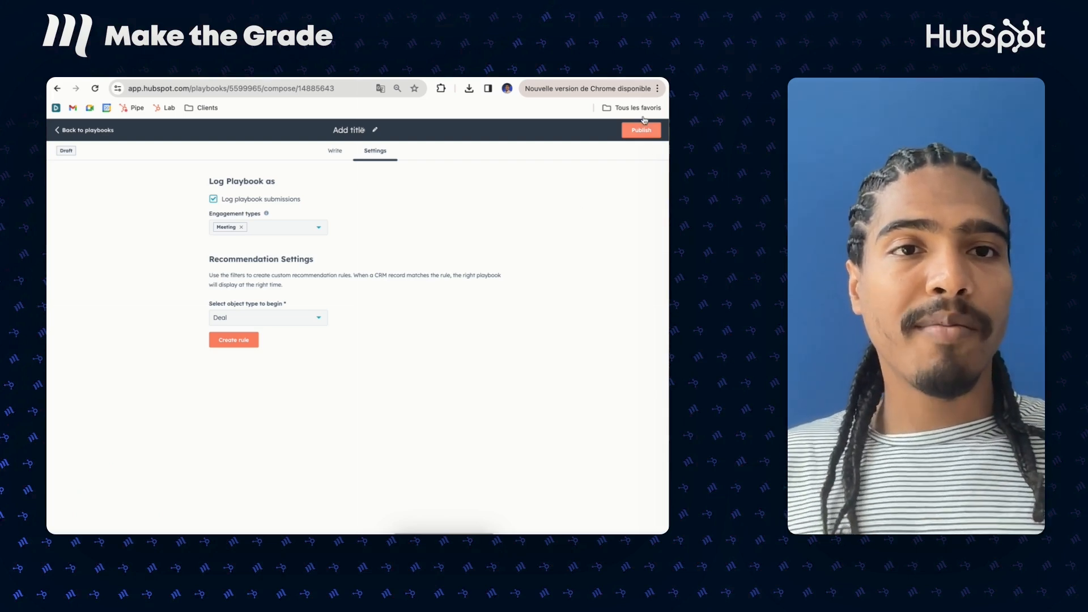
{"action": "left_click", "coordinate": [97, 131]}
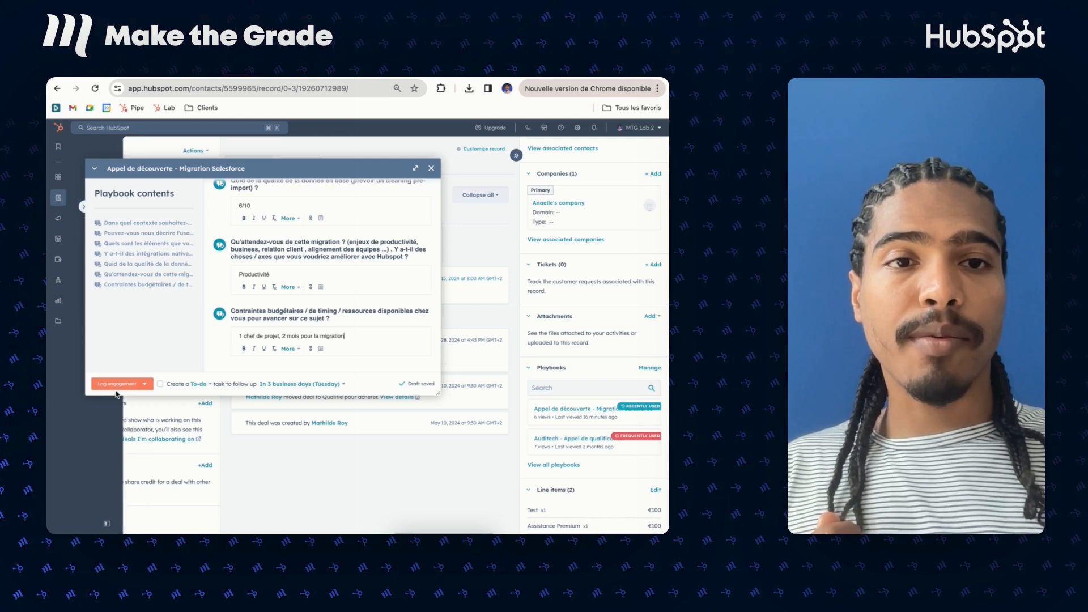
Step: Log the completed "Appel de découverte - Migration Salesforce" playbook as an engagement on the deal record
{"action": "left_click", "coordinate": [117, 385]}
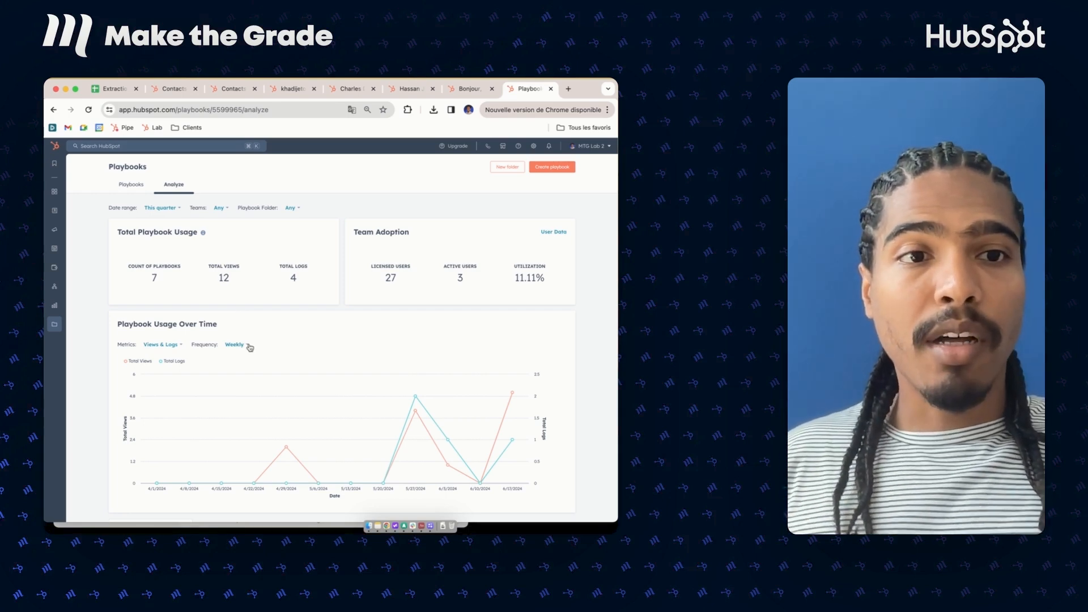
Step: Examine the playbook usage analytics, including usage over time and the table of individual playbooks
{"action": "left_click", "coordinate": [132, 184]}
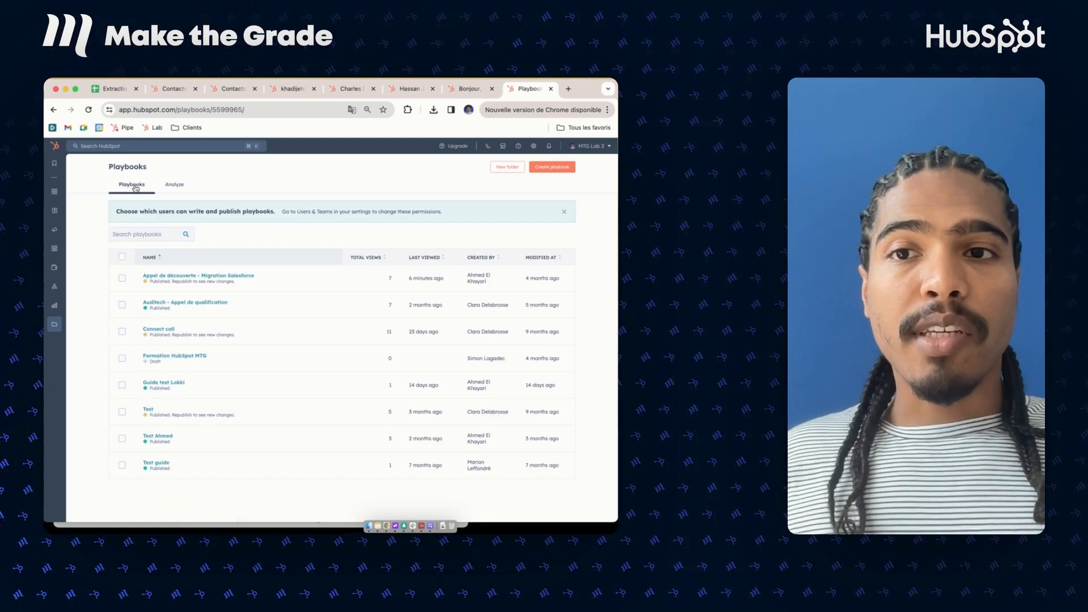
{"action": "left_click", "coordinate": [171, 190]}
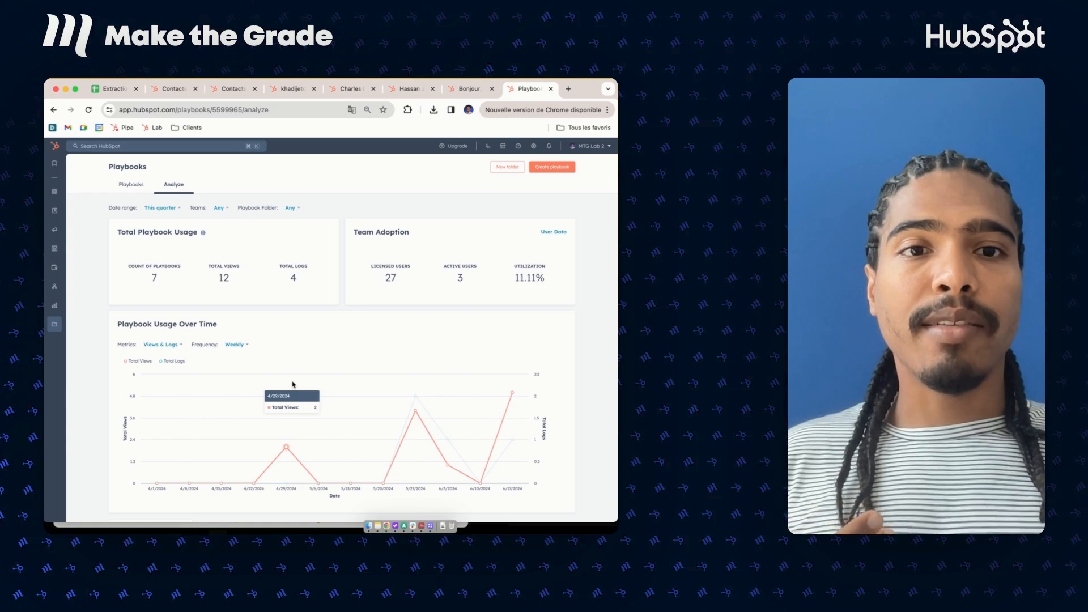
{"action": "scroll", "coordinate": [292, 385], "scroll_direction": "down", "scroll_amount": 5}
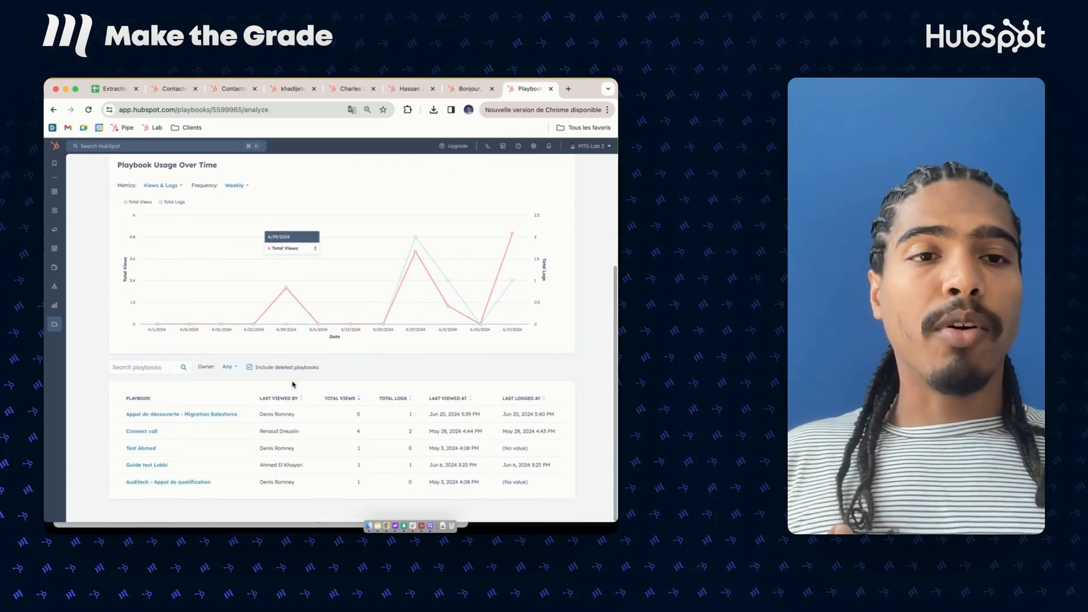